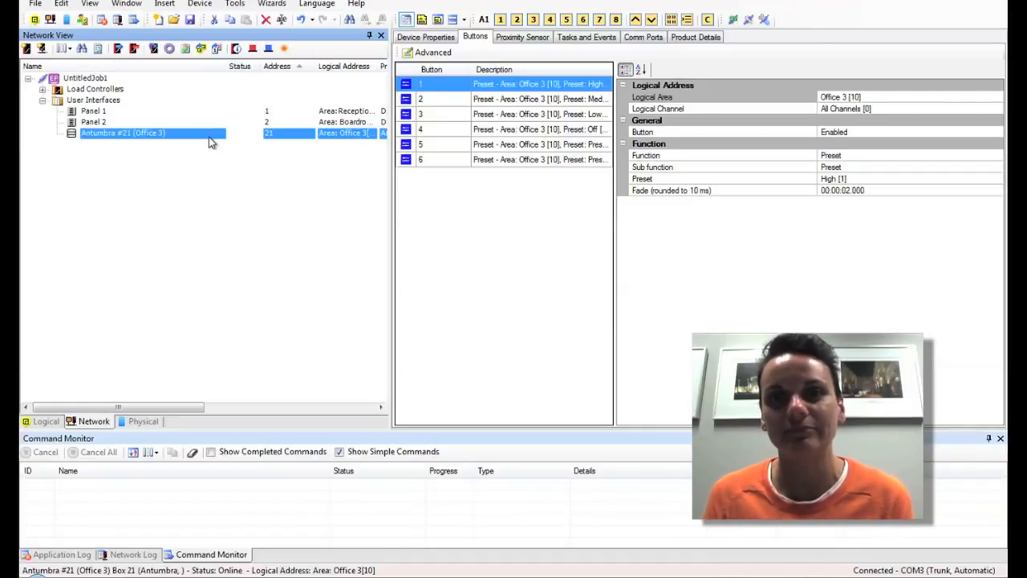
# Assign button 1 of the Antumbra #21 panel to the Boardroom [9] logical area.
pyautogui.click(209, 138)
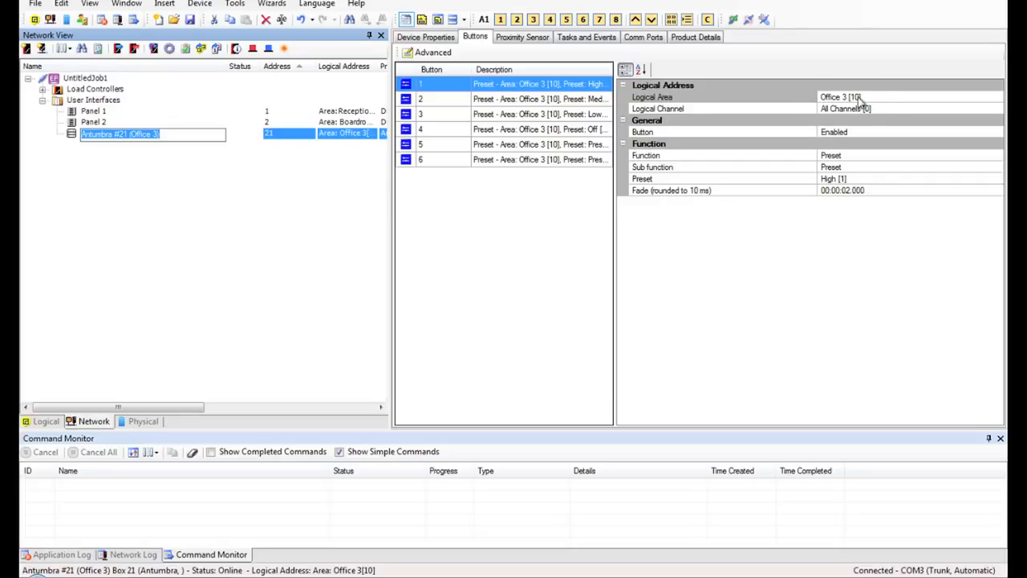
pyautogui.click(885, 98)
pyautogui.click(985, 97)
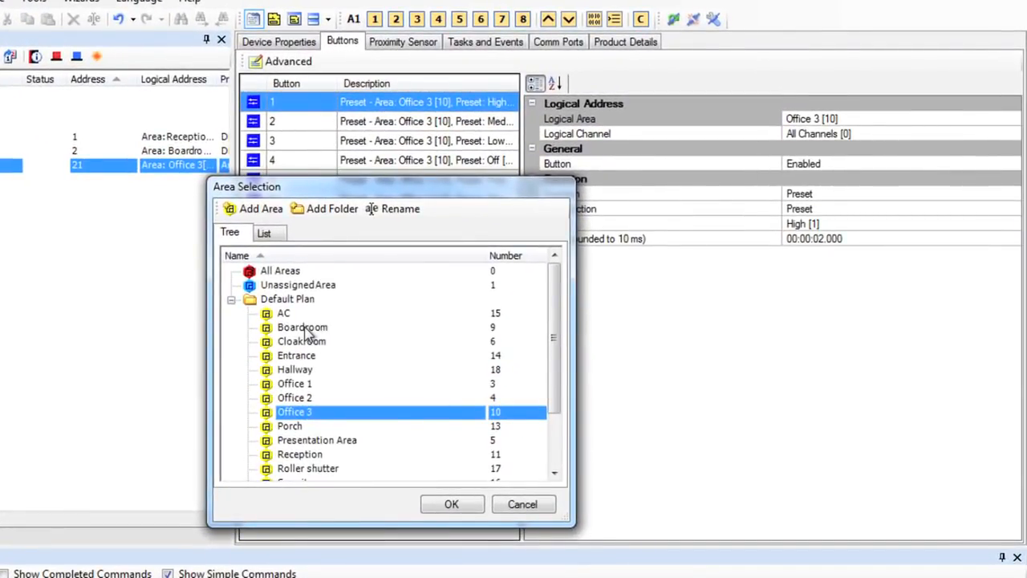
pyautogui.click(305, 329)
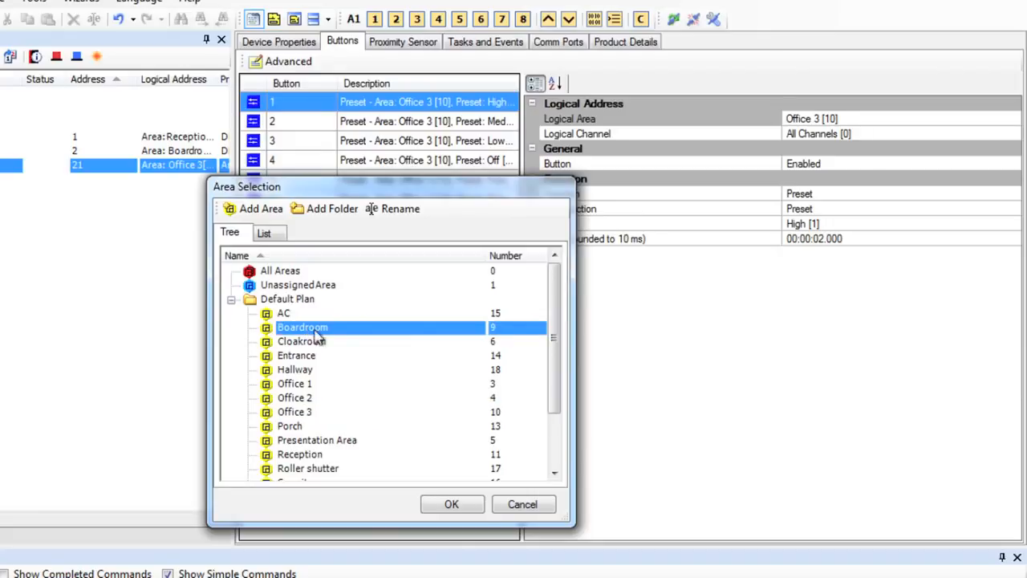
pyautogui.click(452, 504)
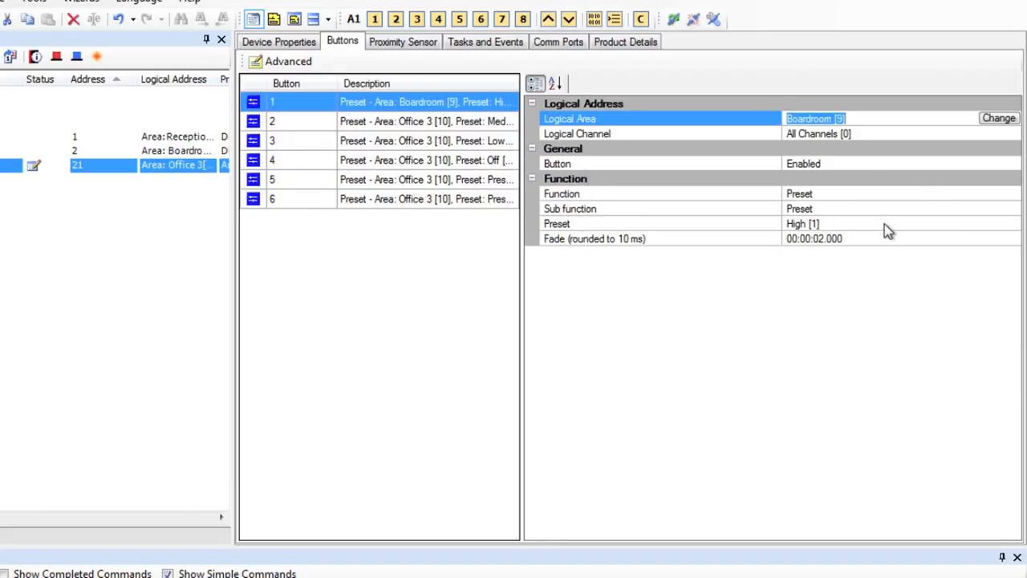
# Review the available logical channels, the preset choices and the fade setting for button 1.
pyautogui.click(980, 134)
pyautogui.click(1013, 136)
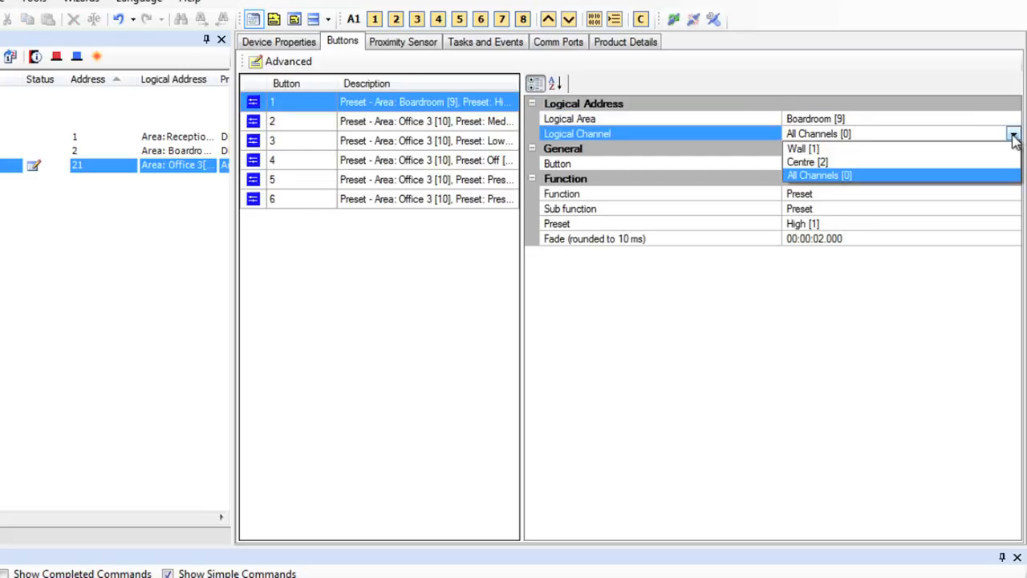
pyautogui.click(1013, 137)
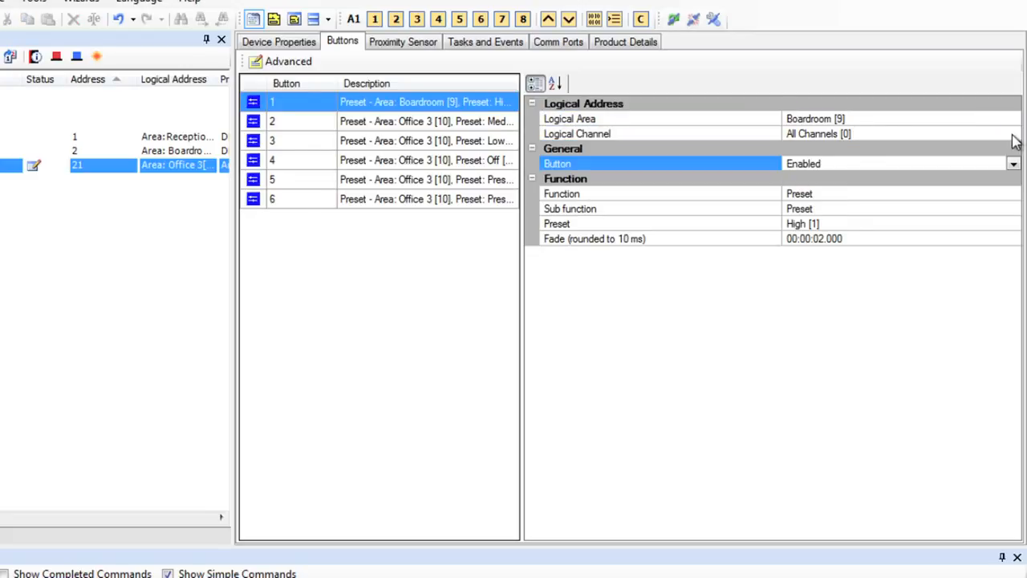
pyautogui.click(840, 196)
pyautogui.click(892, 223)
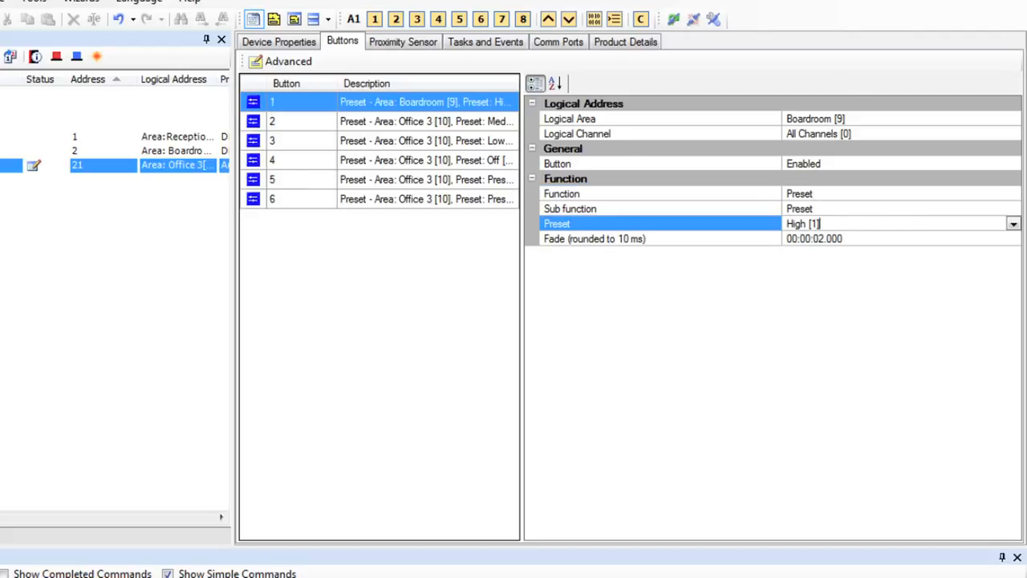
pyautogui.click(1012, 225)
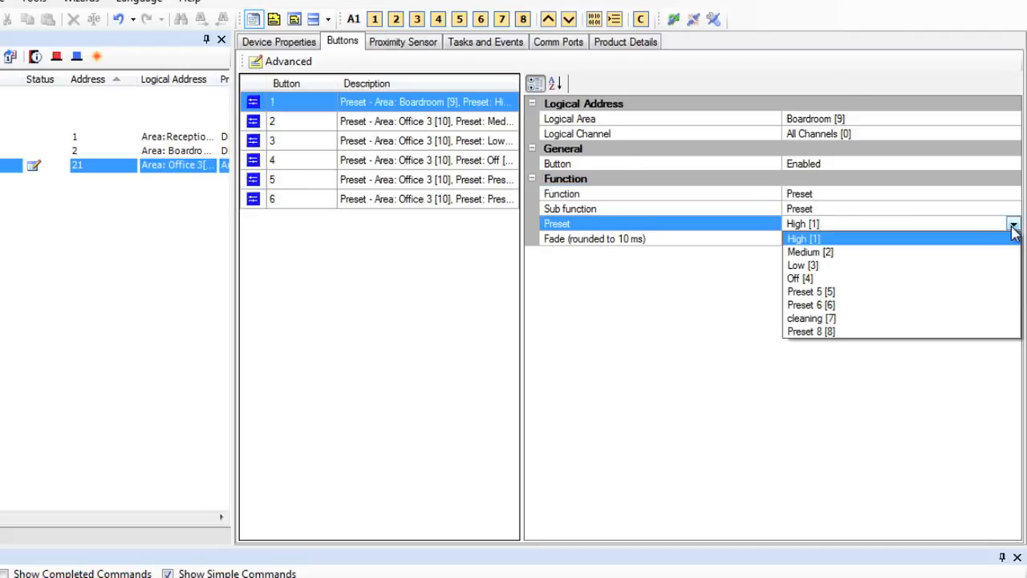
pyautogui.click(893, 240)
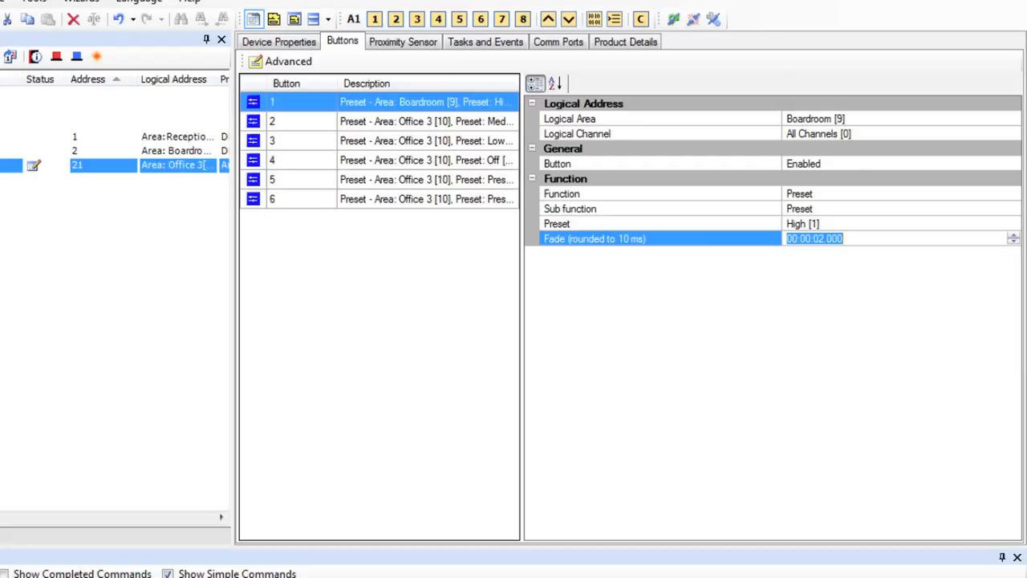
pyautogui.click(809, 275)
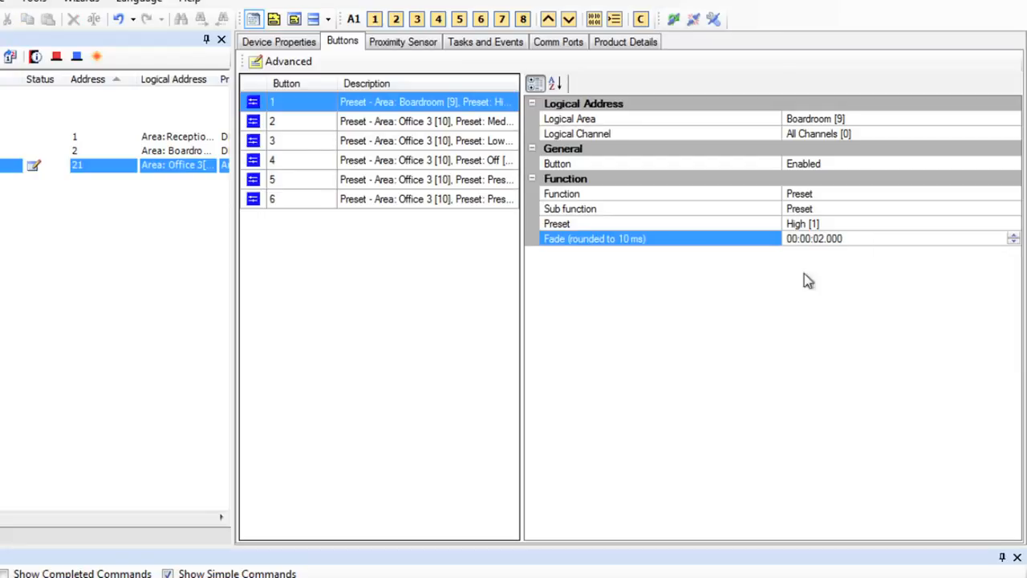
# Change button 2's function to Channel level and set its level to 80%.
pyautogui.click(378, 122)
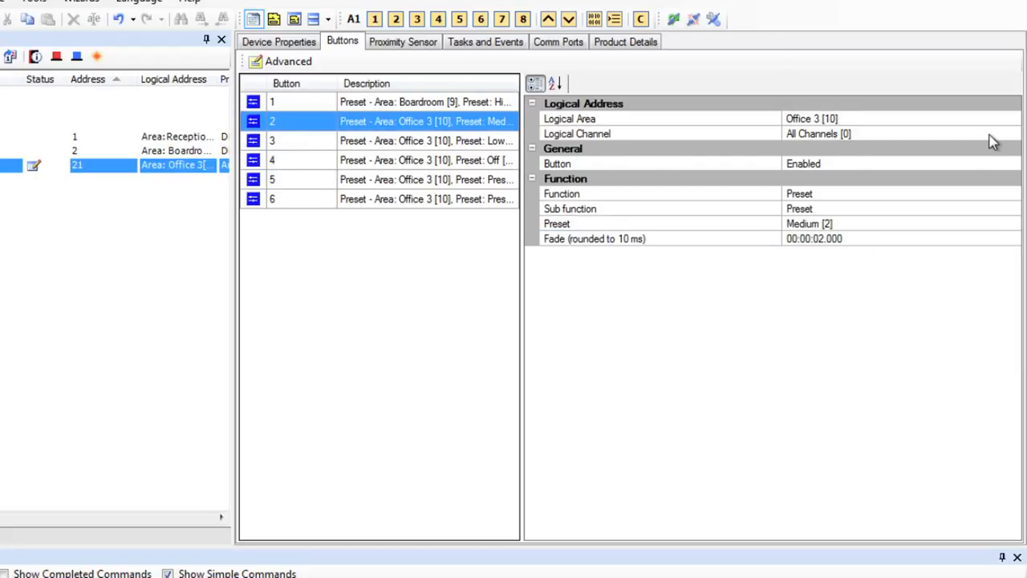
pyautogui.click(1011, 196)
pyautogui.click(1013, 194)
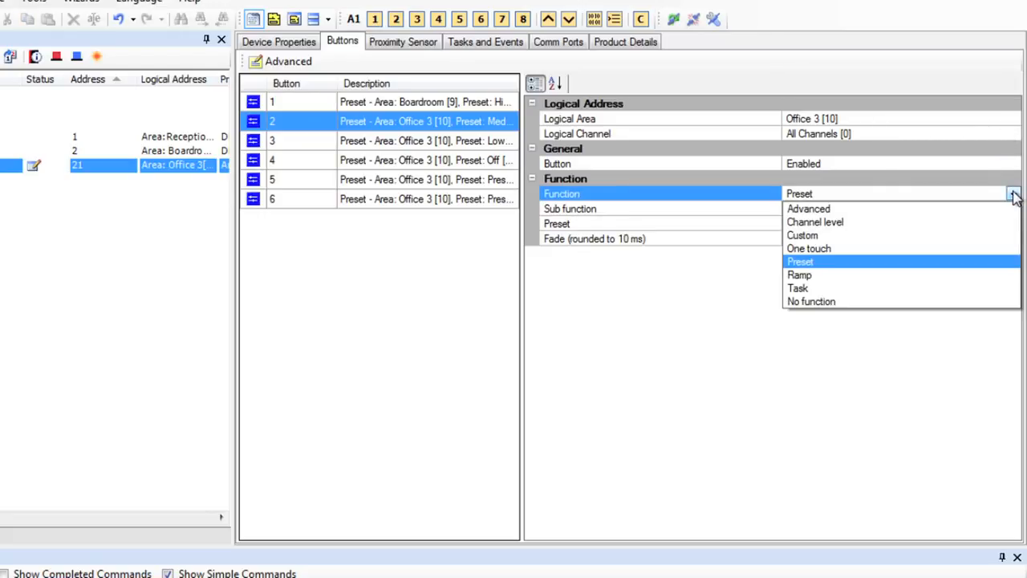
pyautogui.click(868, 222)
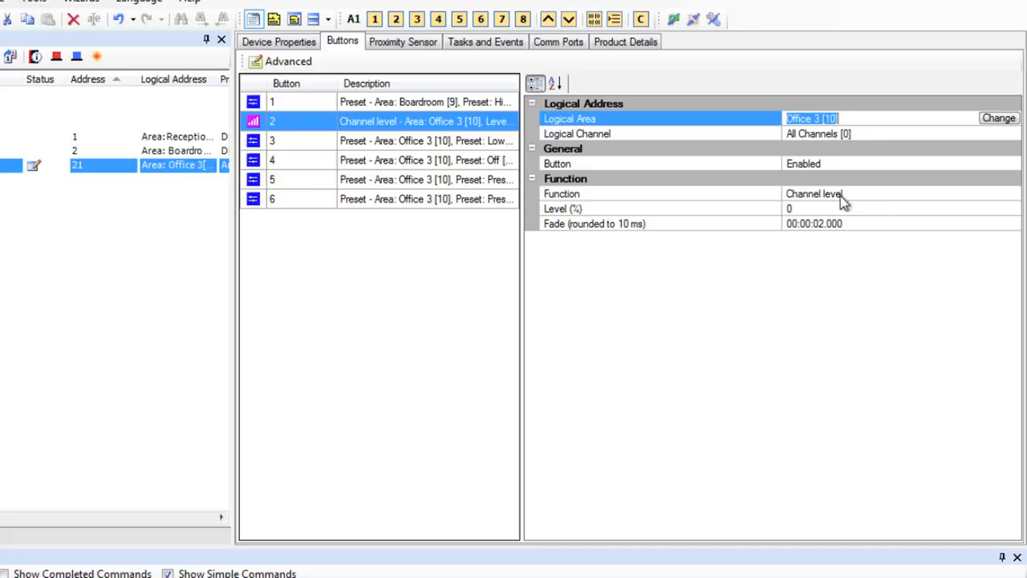
pyautogui.click(839, 210)
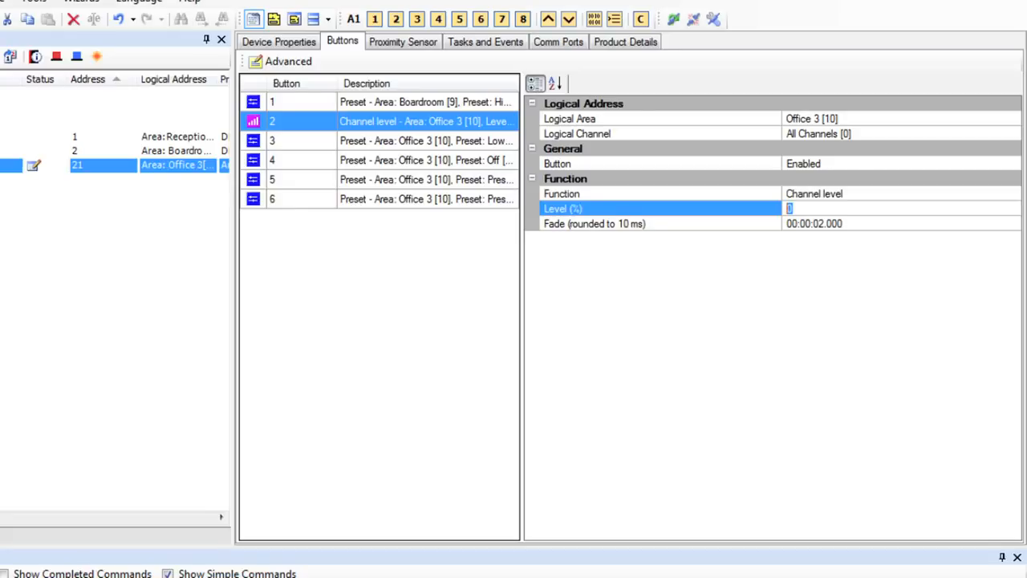
pyautogui.write('80')
pyautogui.press('Return')
# Set button 2's logical channel to Office 3-Wall [1].
pyautogui.click(945, 136)
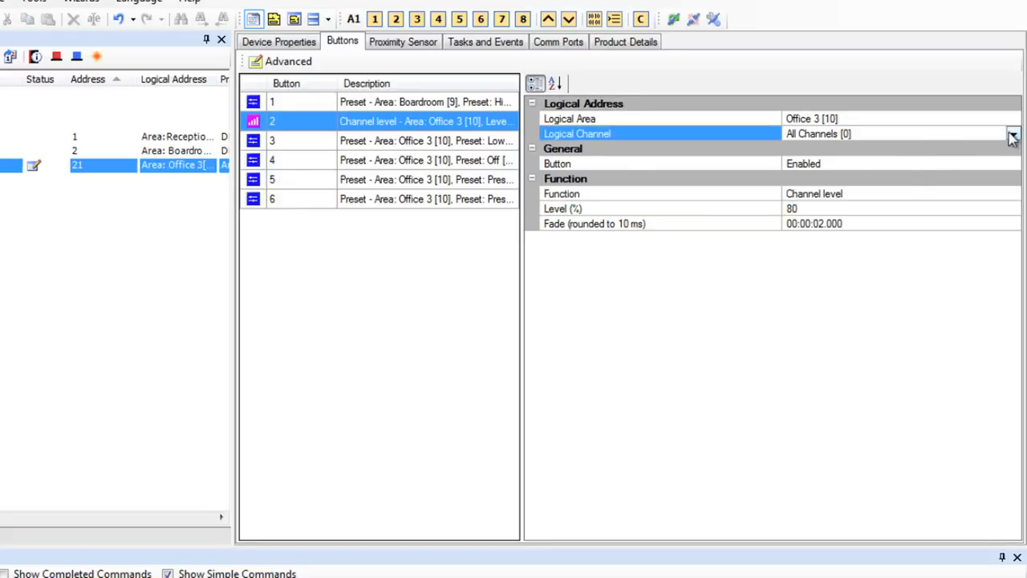
pyautogui.click(1013, 138)
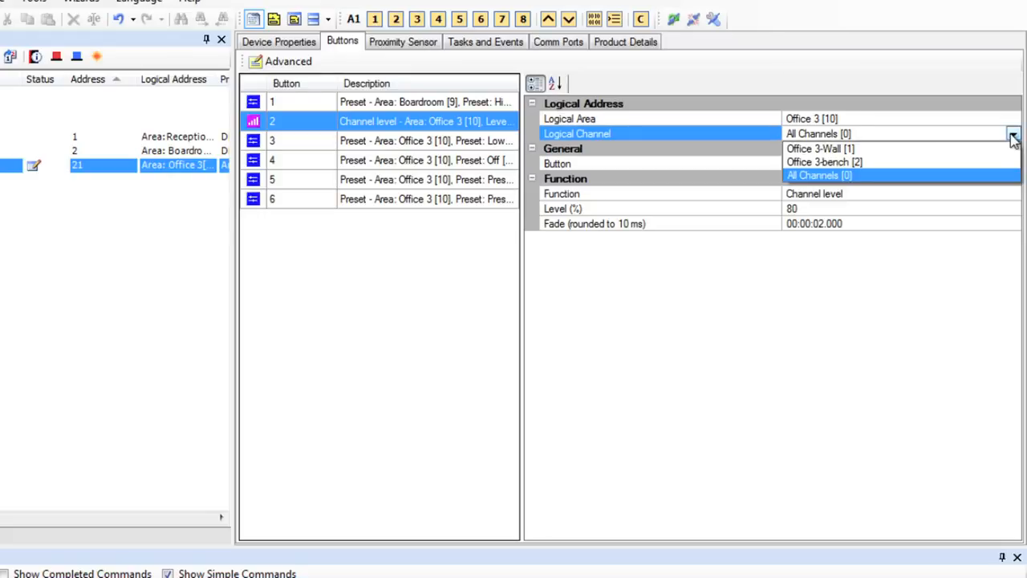
pyautogui.click(842, 149)
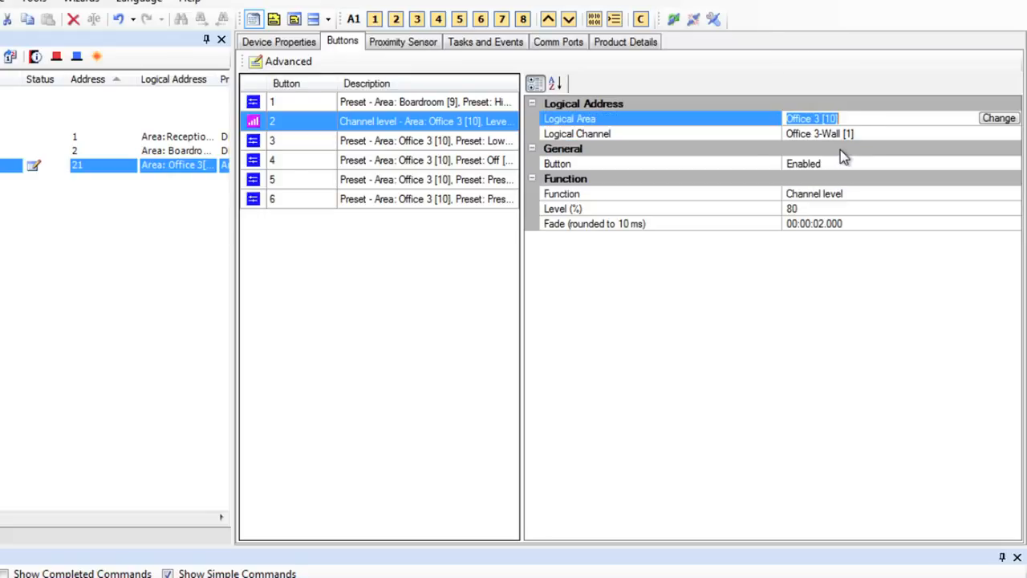
pyautogui.click(878, 297)
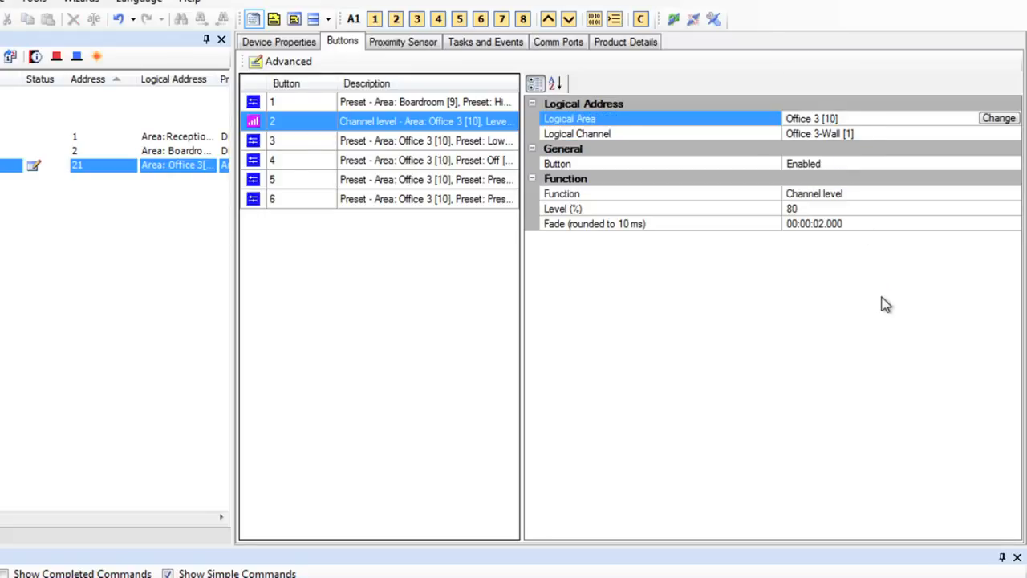
# Change button 3's function to One touch and assign it to the Hallway [18] logical area.
pyautogui.click(350, 148)
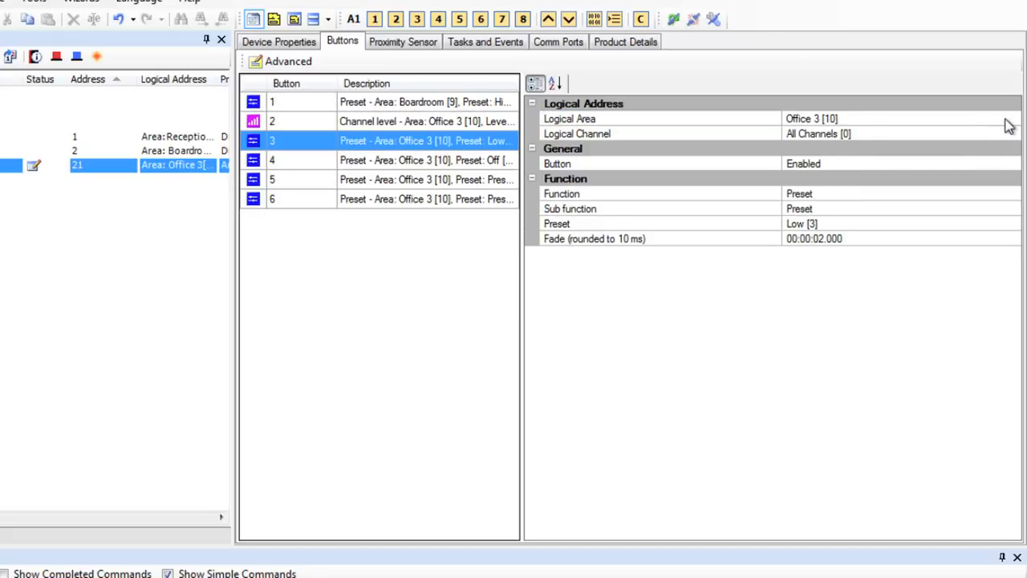
pyautogui.click(1012, 197)
pyautogui.click(1013, 193)
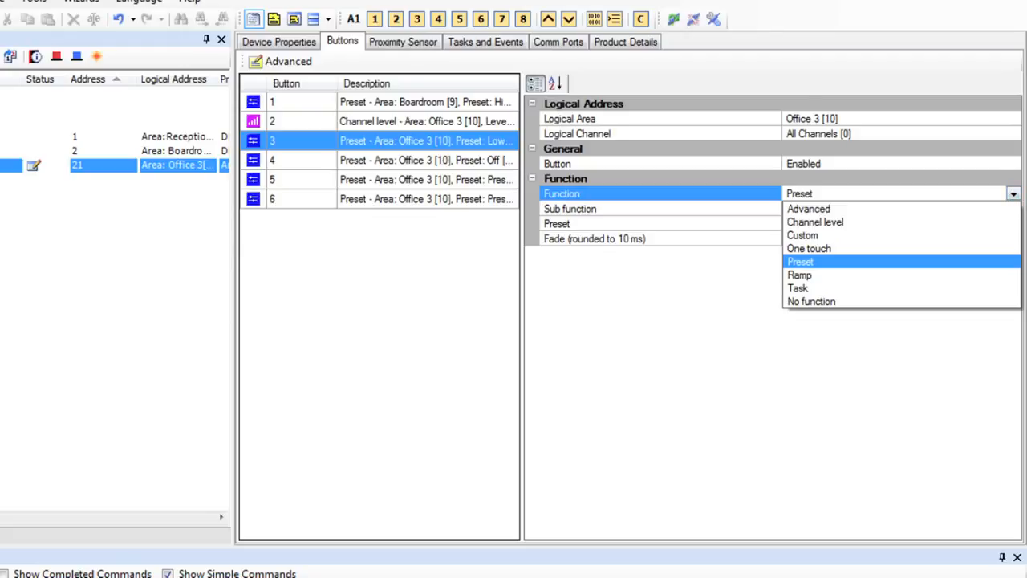
pyautogui.click(858, 250)
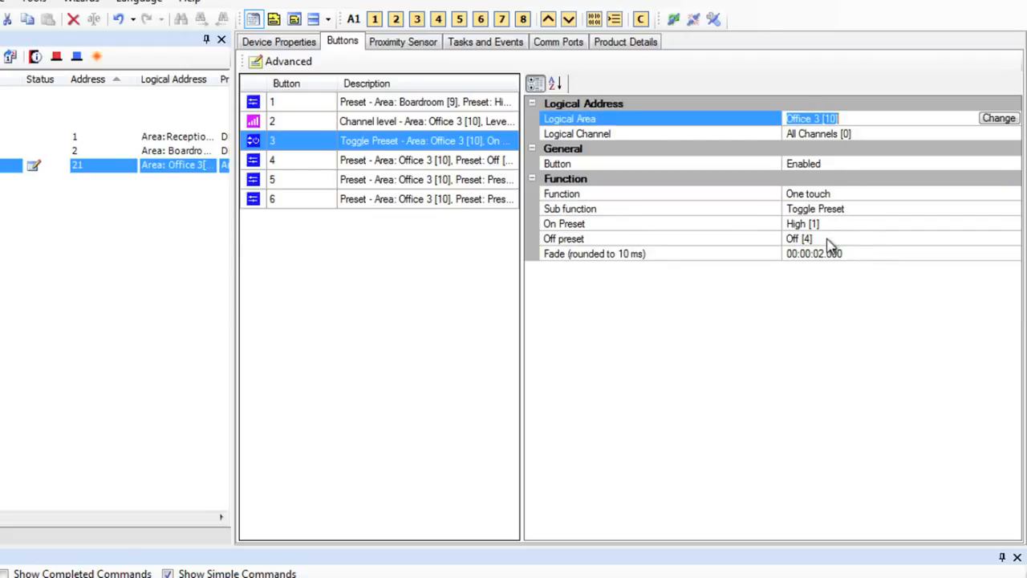
pyautogui.click(993, 119)
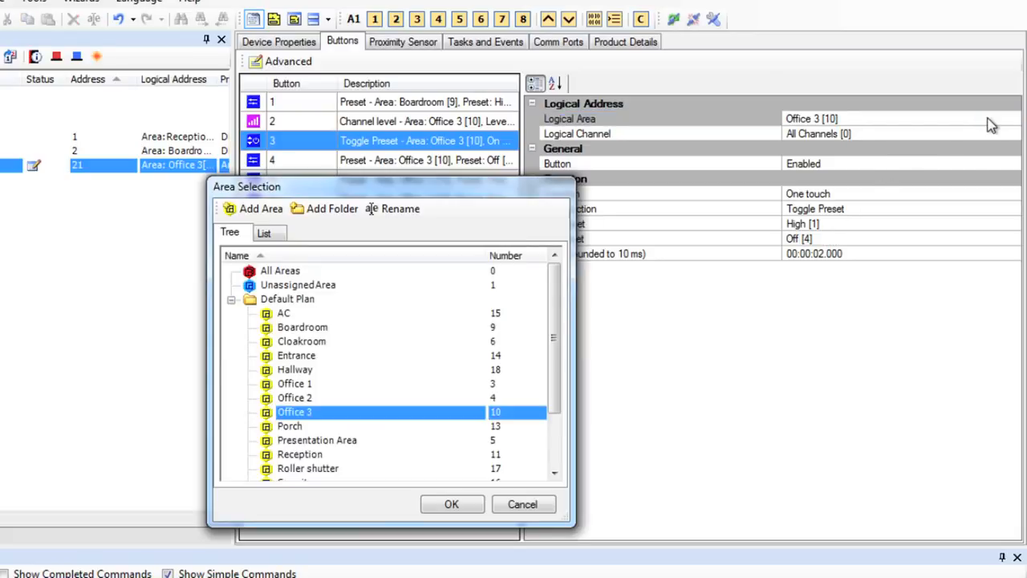
pyautogui.click(303, 371)
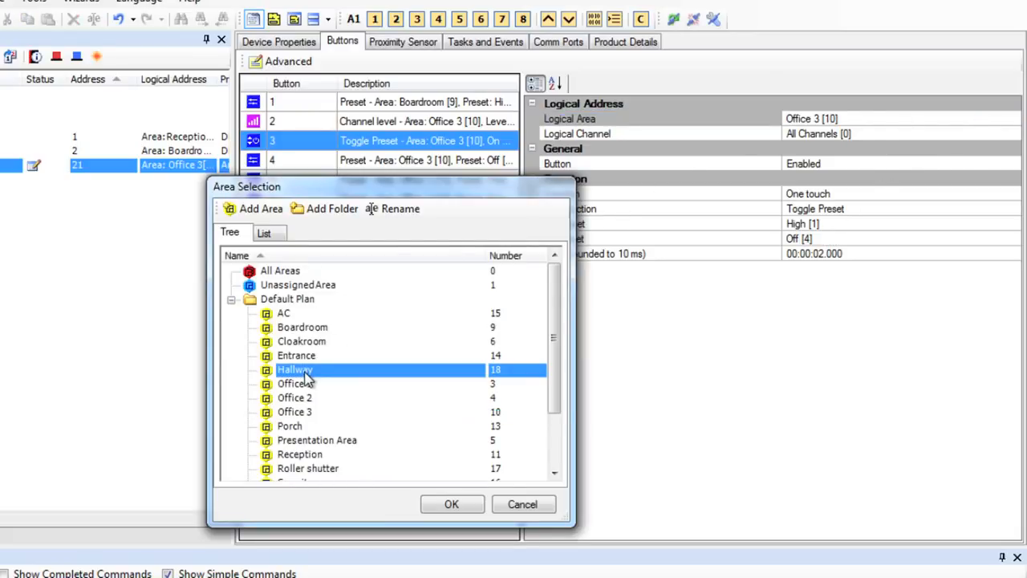
pyautogui.click(452, 503)
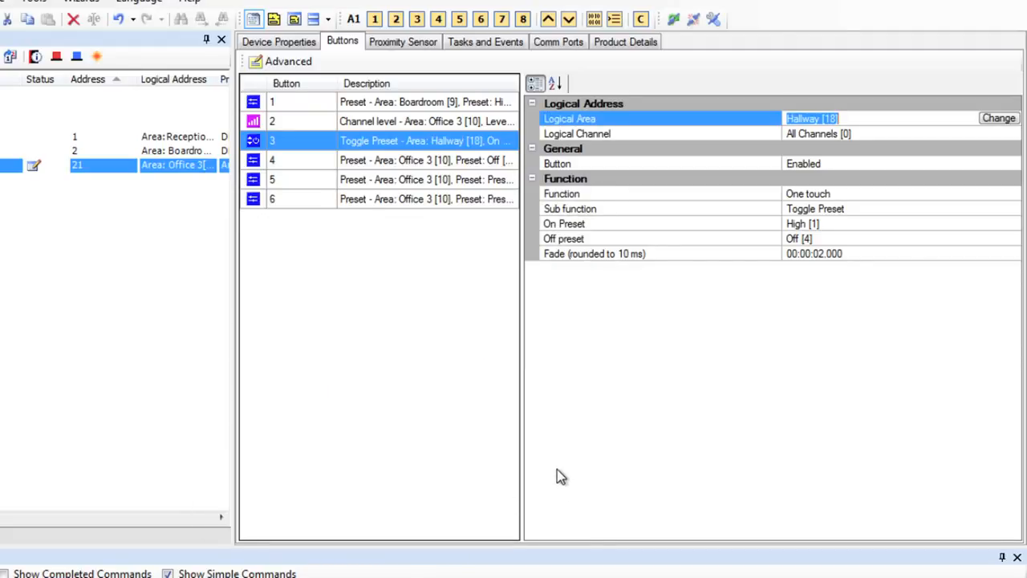
# Change button 4's function to One touch with the sub function One touch ramp only.
pyautogui.click(369, 163)
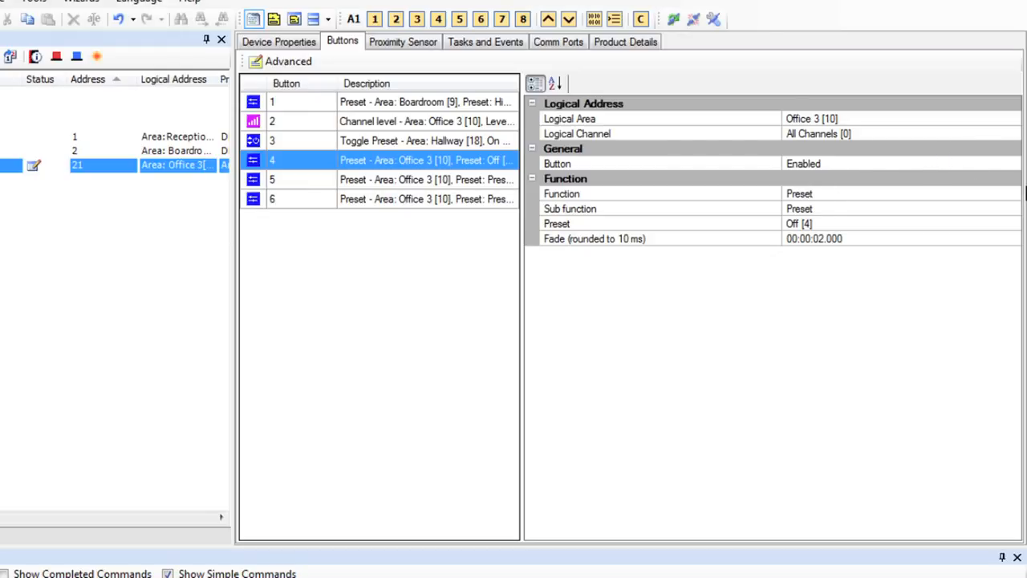
pyautogui.click(1015, 207)
pyautogui.click(1015, 195)
pyautogui.click(1014, 195)
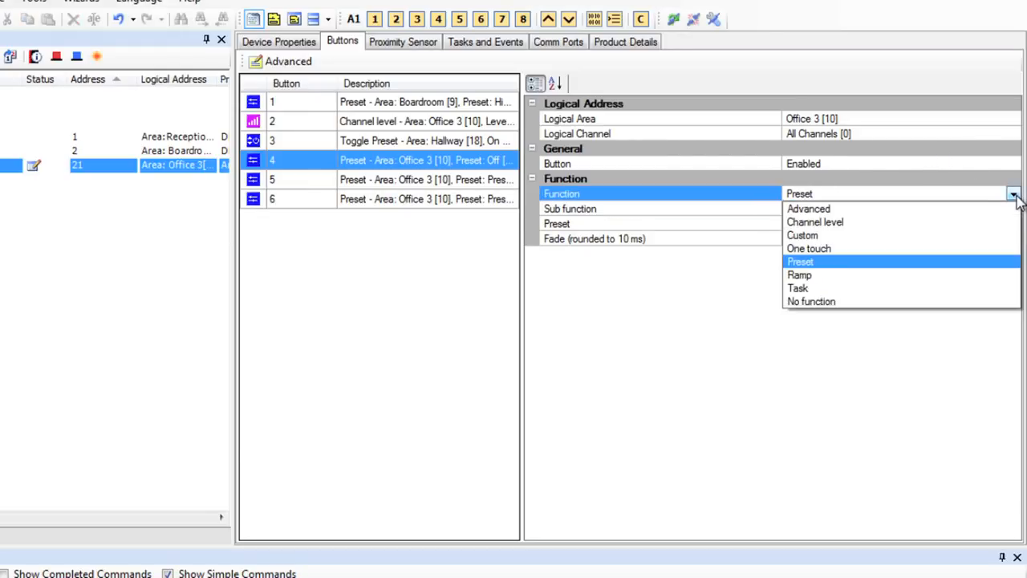
pyautogui.click(808, 249)
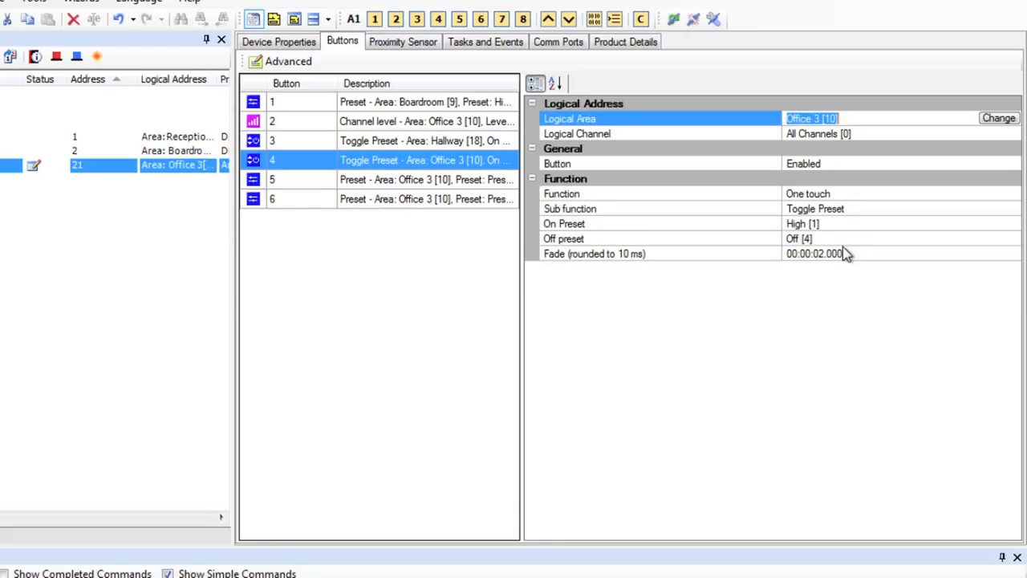
pyautogui.click(939, 210)
pyautogui.click(1013, 208)
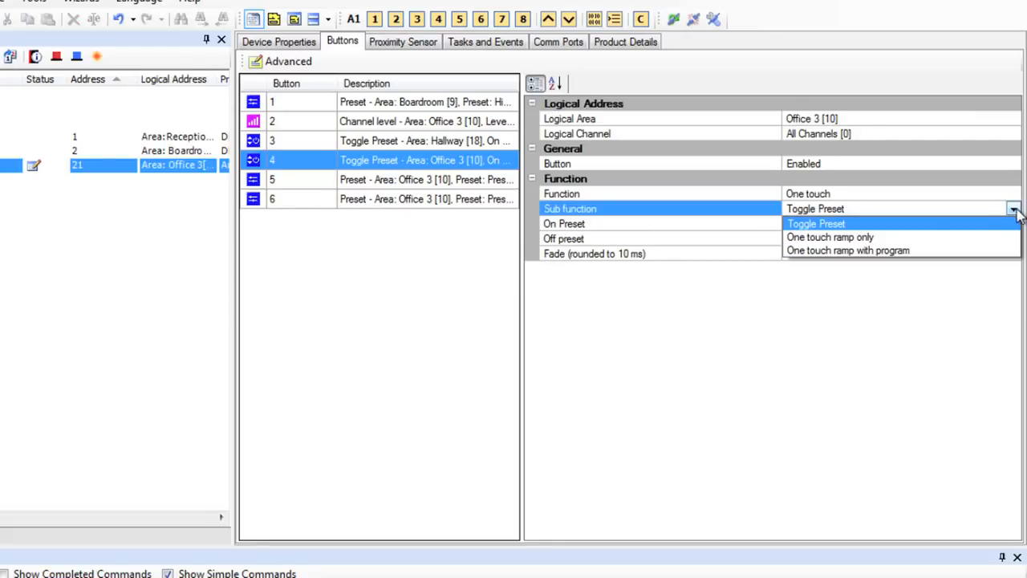
pyautogui.click(873, 239)
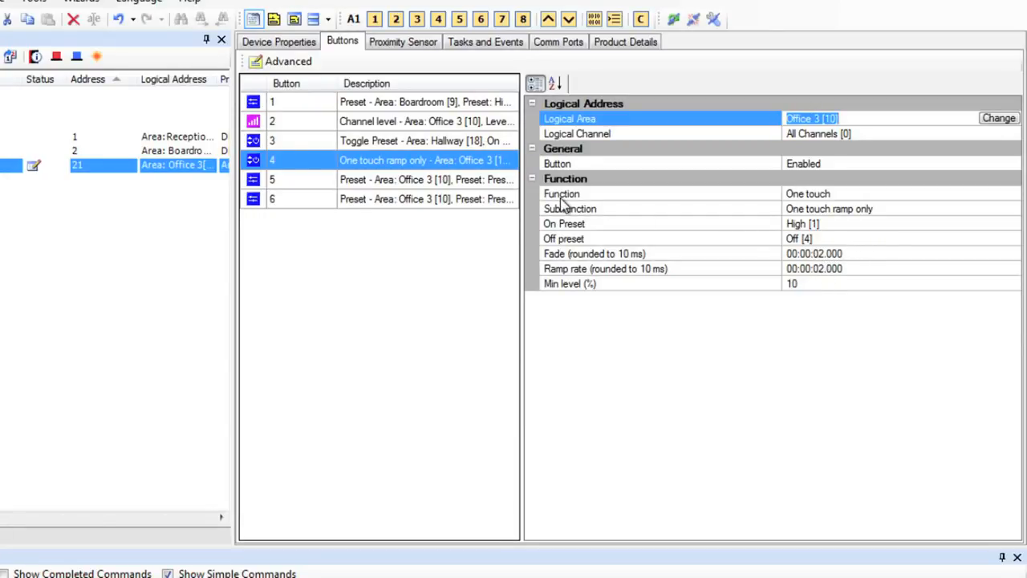
# Change button 5's function to Ramp and assign it to the Presentation Area [5] logical area.
pyautogui.click(360, 184)
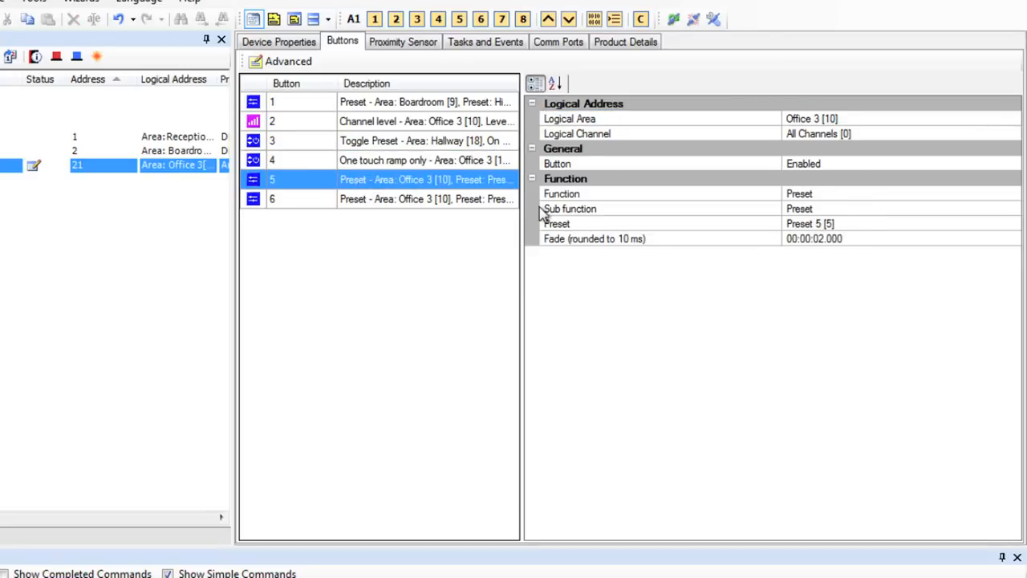
pyautogui.click(1014, 197)
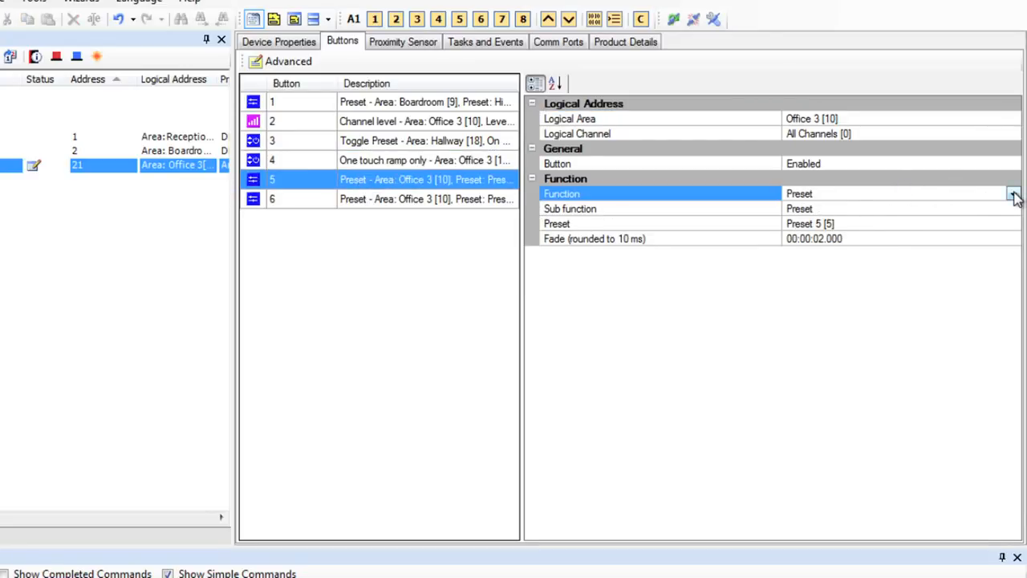
pyautogui.click(1014, 196)
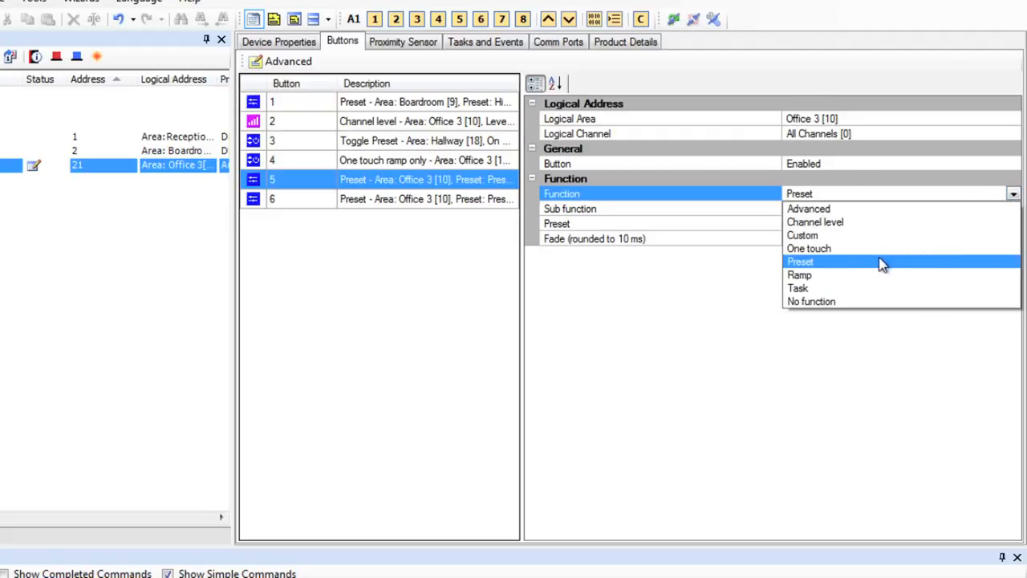
pyautogui.click(840, 274)
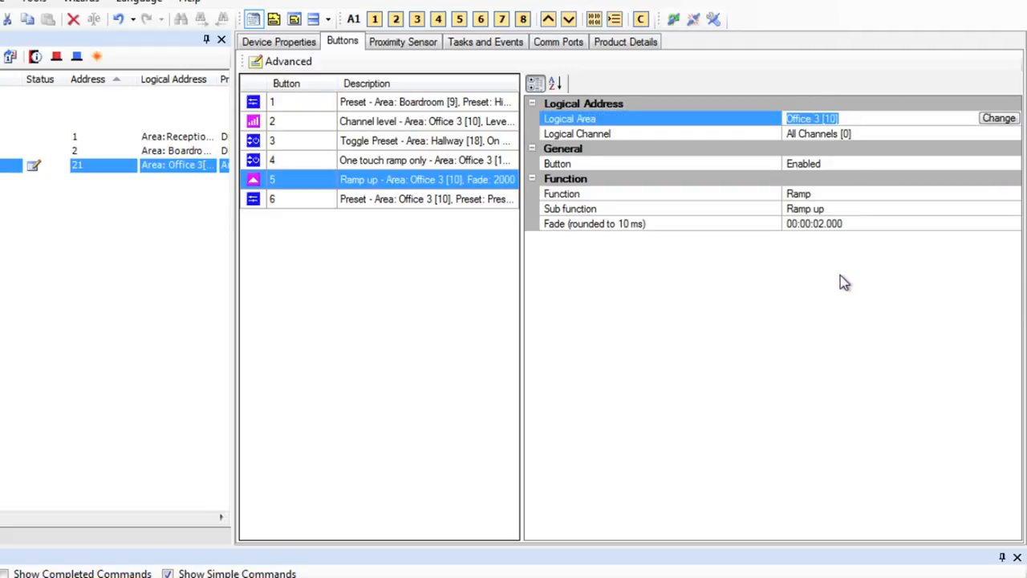
pyautogui.click(1004, 119)
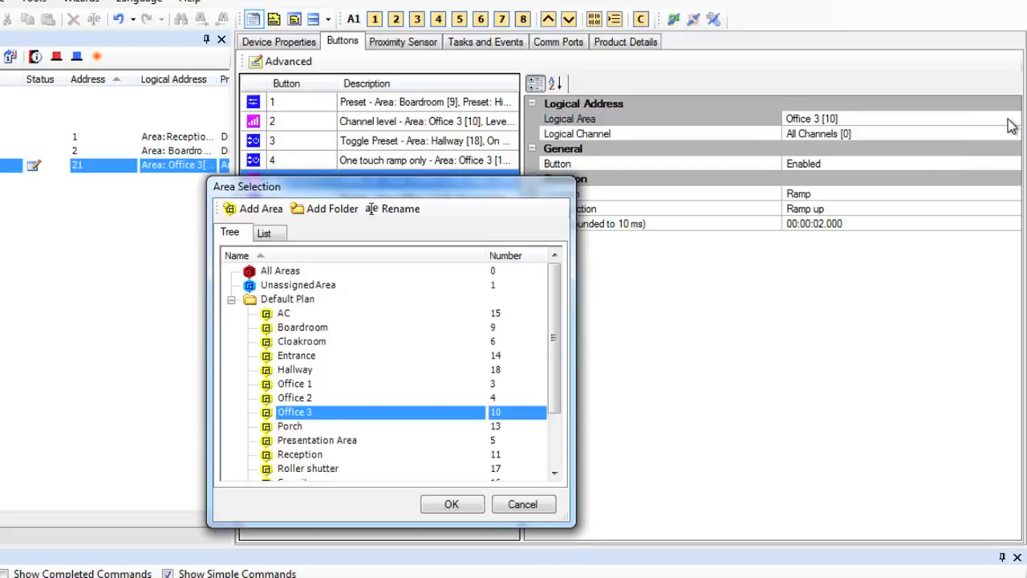
pyautogui.click(314, 442)
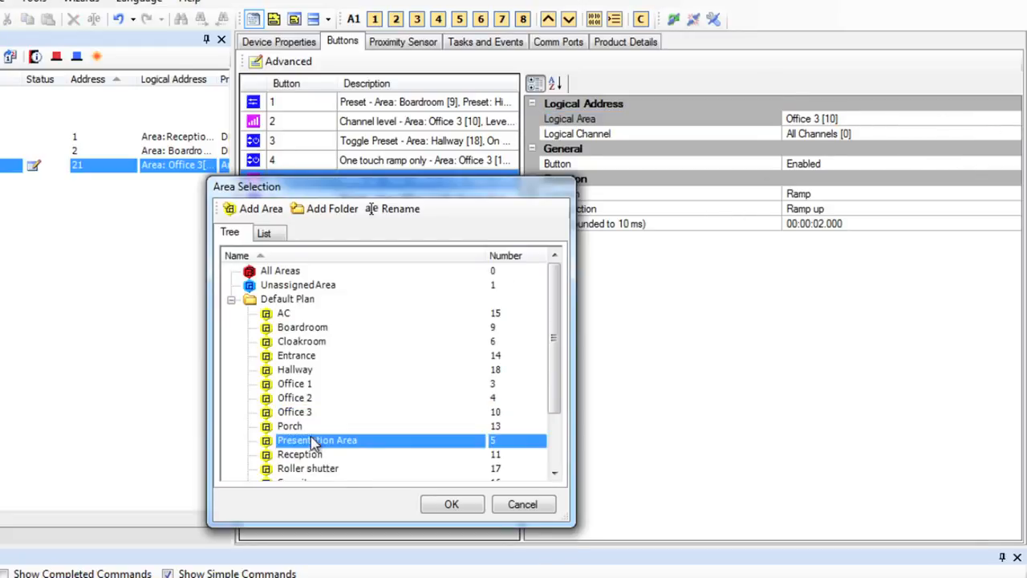
pyautogui.click(480, 508)
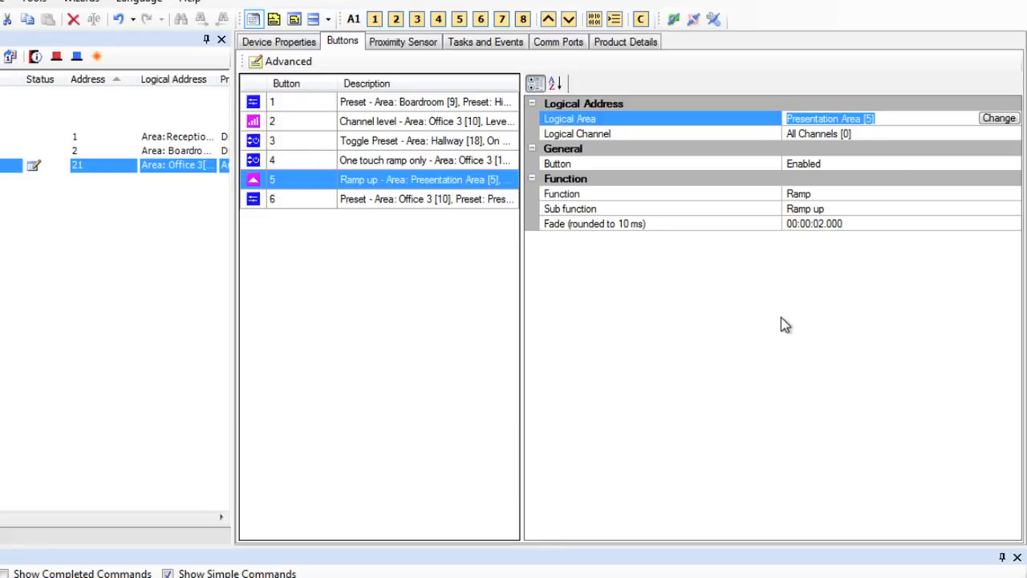
# Change button 6's function to Task and use Task 1 [1] as its task number.
pyautogui.click(345, 202)
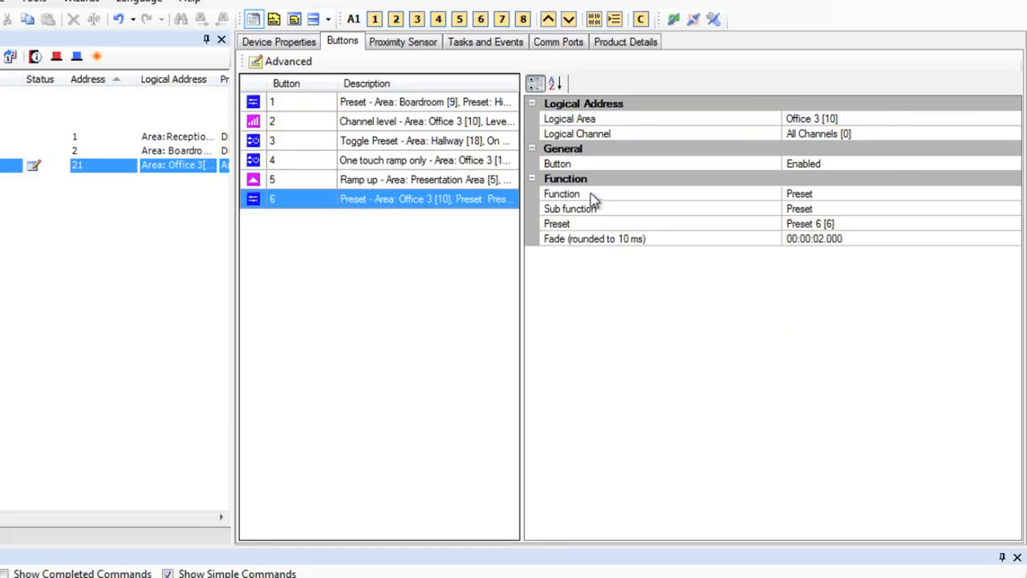
pyautogui.click(1010, 197)
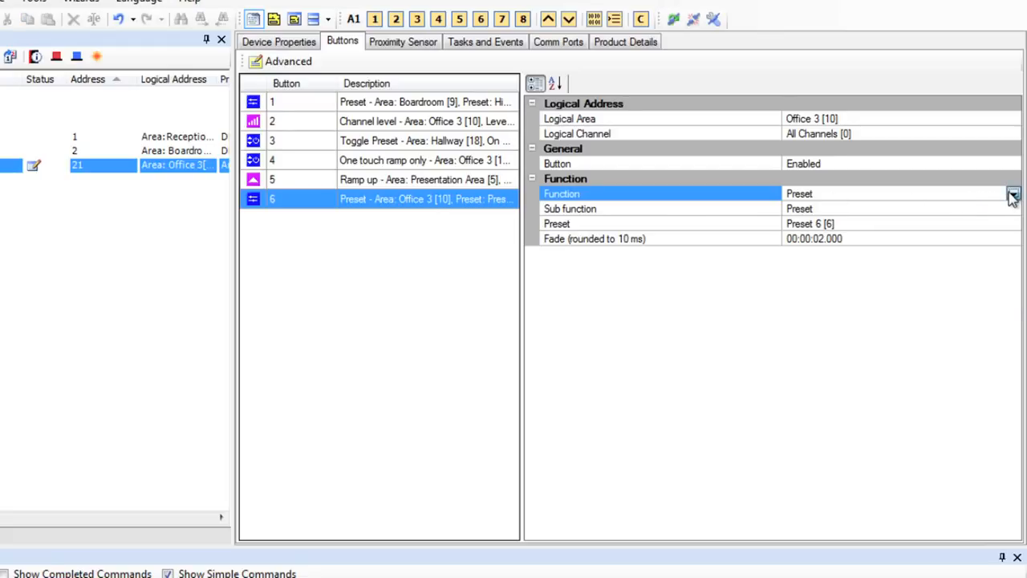
pyautogui.click(1012, 197)
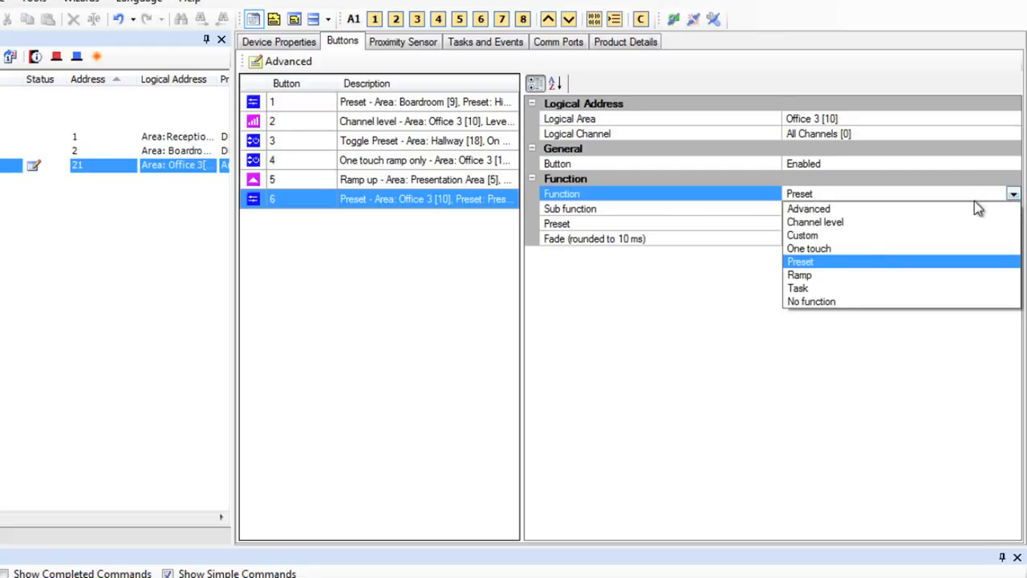
pyautogui.click(806, 289)
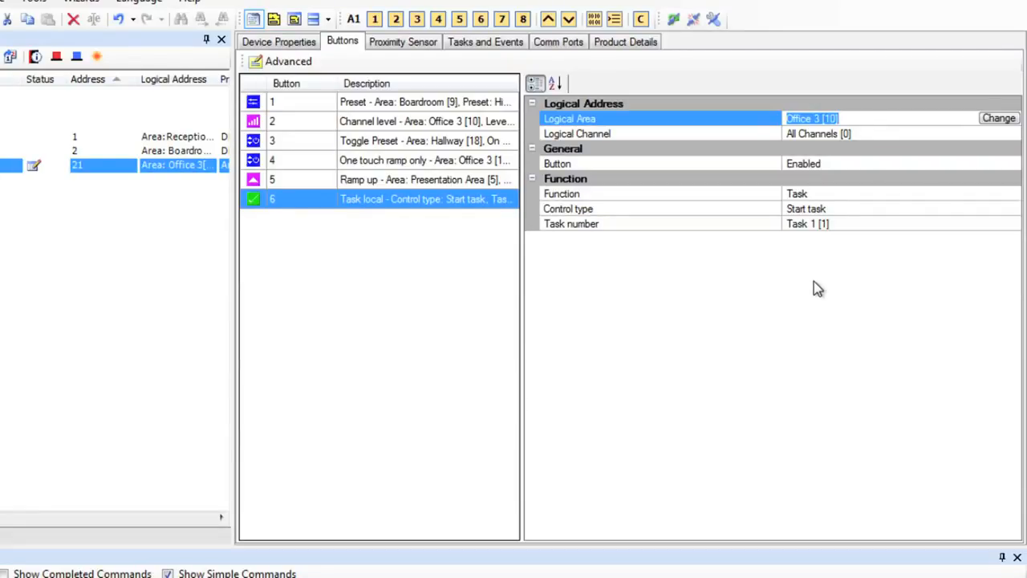
pyautogui.click(1013, 225)
pyautogui.click(1013, 225)
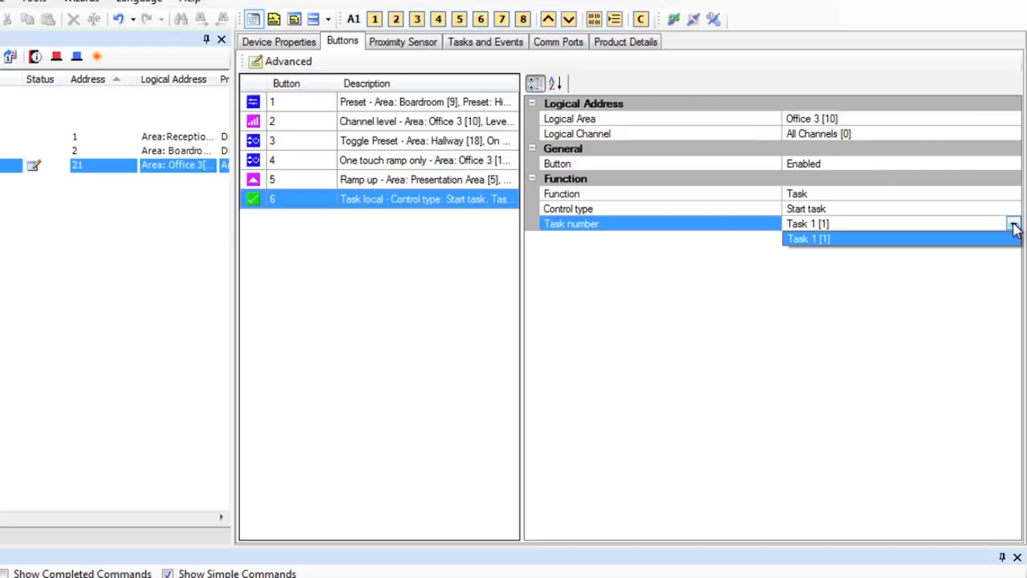
pyautogui.click(1013, 225)
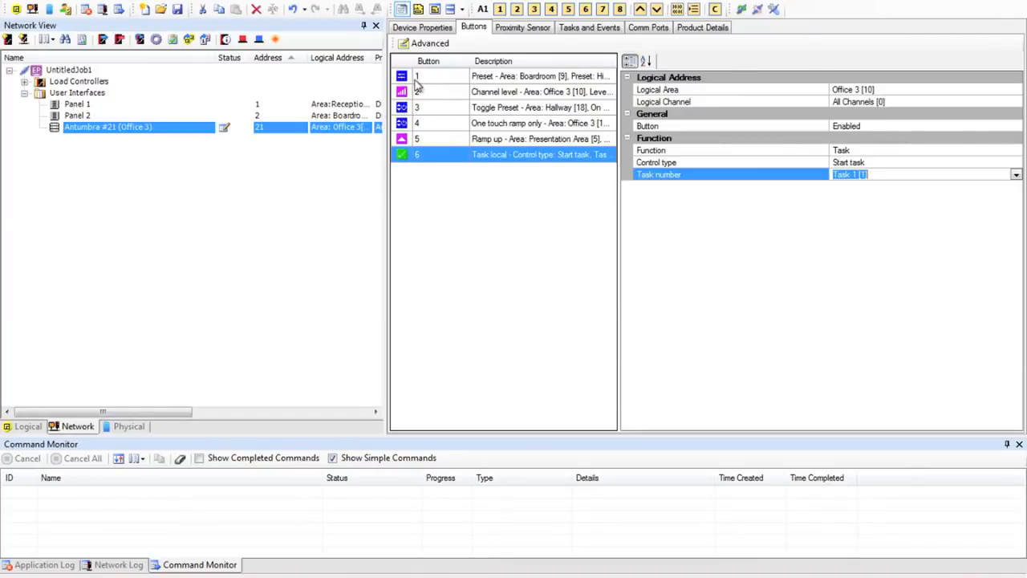
# Select the Antumbra #21 (Office 3) panel among the network's user interfaces.
pyautogui.click(124, 131)
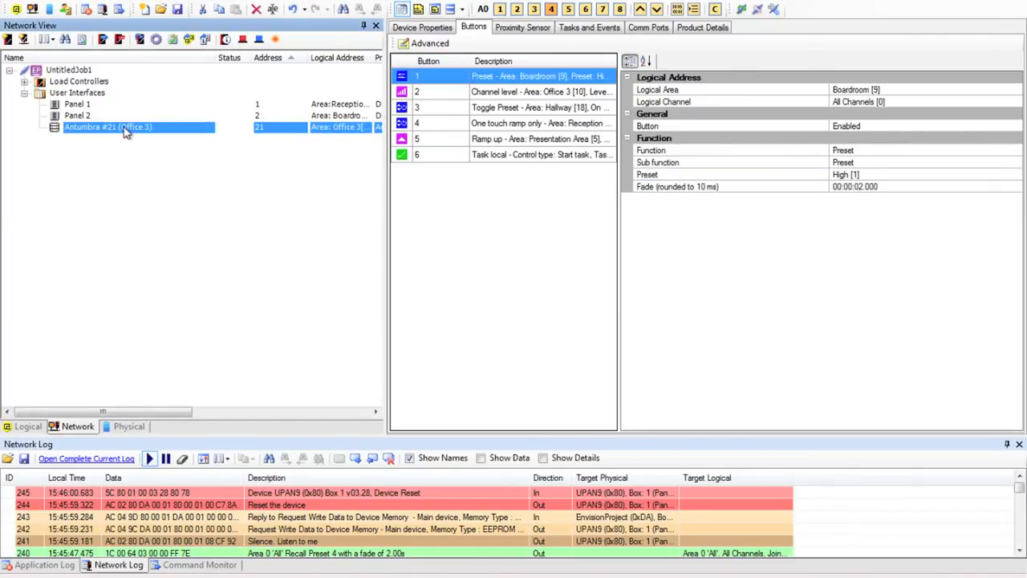